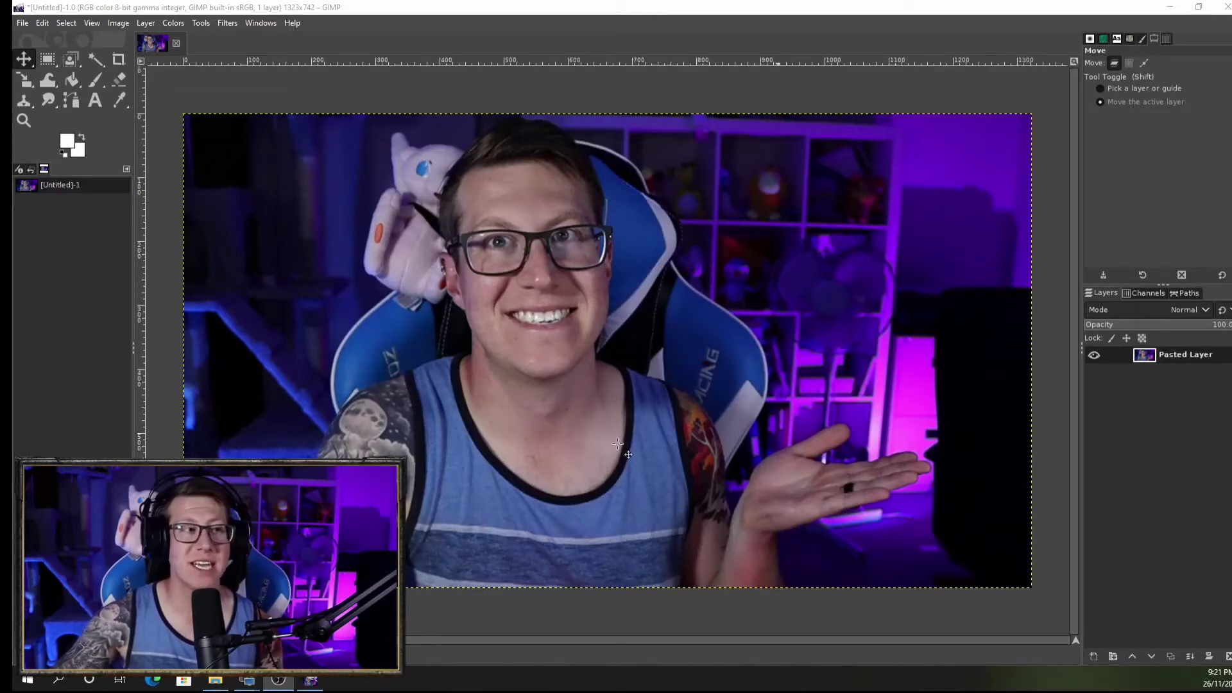
Switch to the Paths tool for outlining the man
click(69, 101)
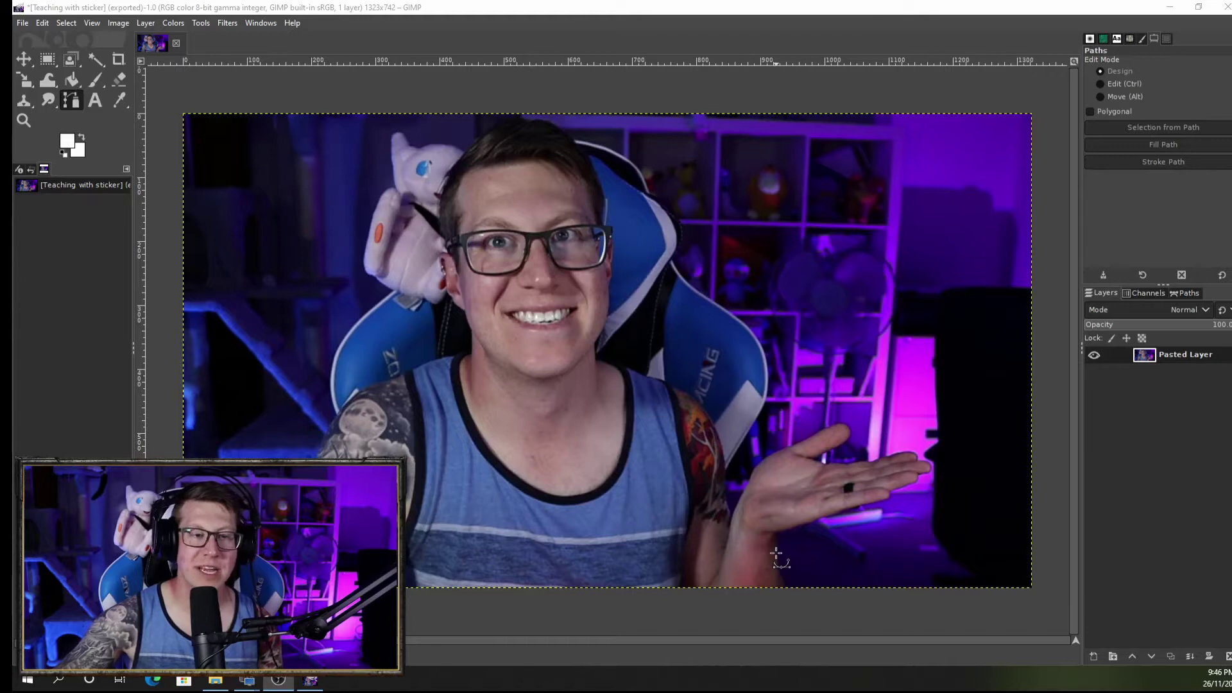
Place path anchors around the outstretched hand, fingertips and raised finger
drag(775, 553, 771, 533)
click(814, 522)
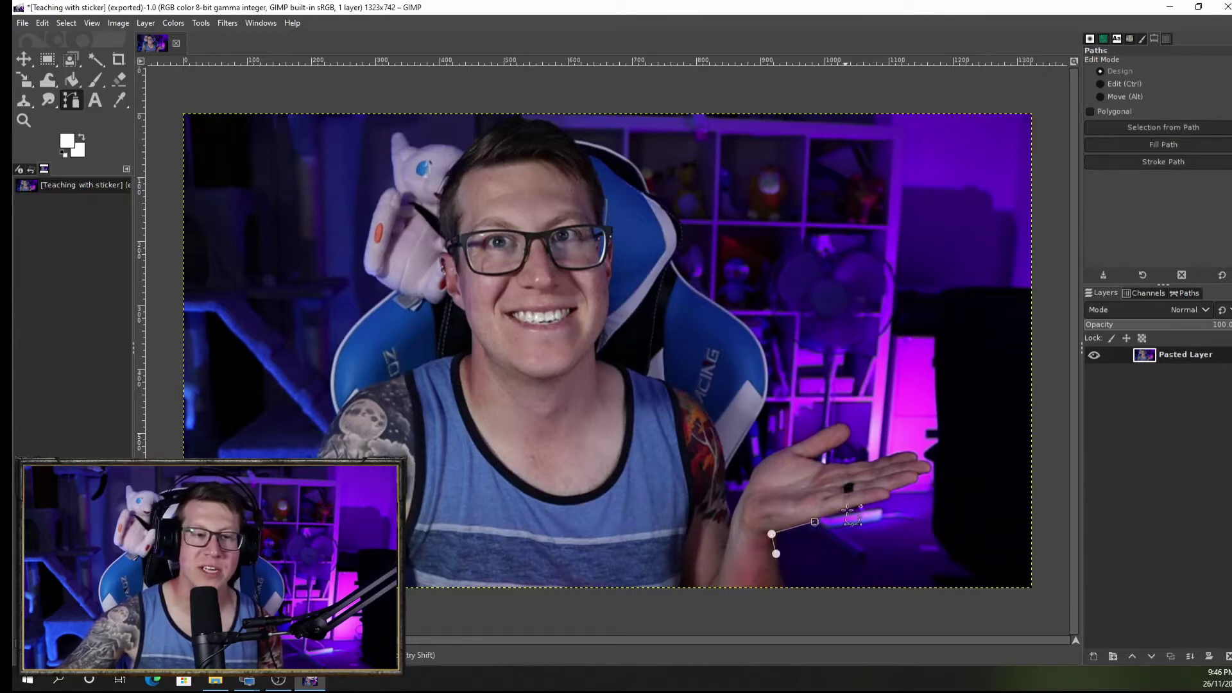
click(886, 501)
drag(887, 492, 914, 480)
click(930, 472)
click(927, 463)
click(916, 463)
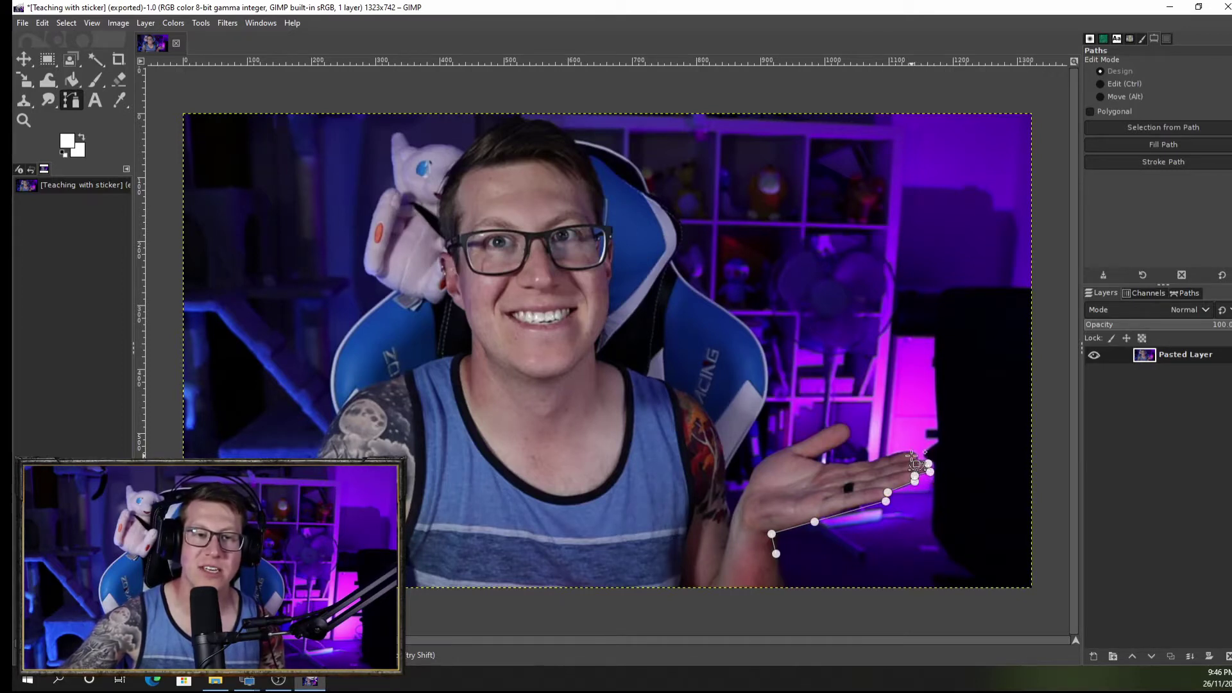
click(881, 462)
click(849, 468)
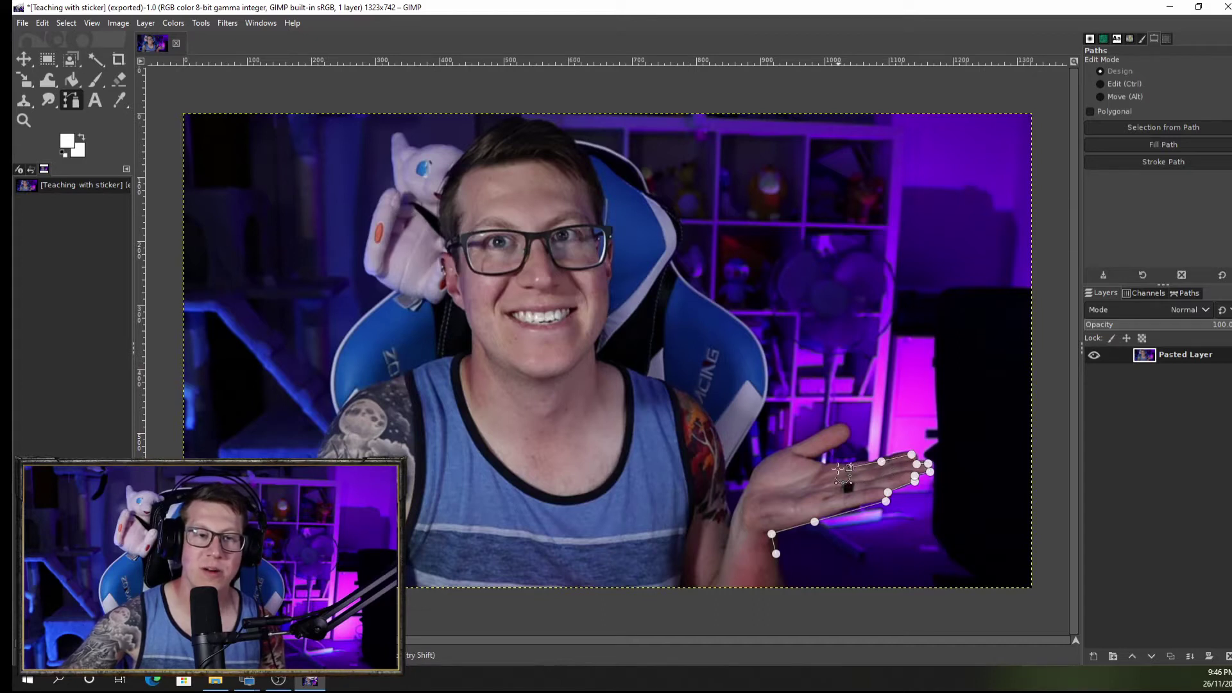
click(829, 468)
click(807, 461)
click(843, 443)
click(849, 434)
click(840, 426)
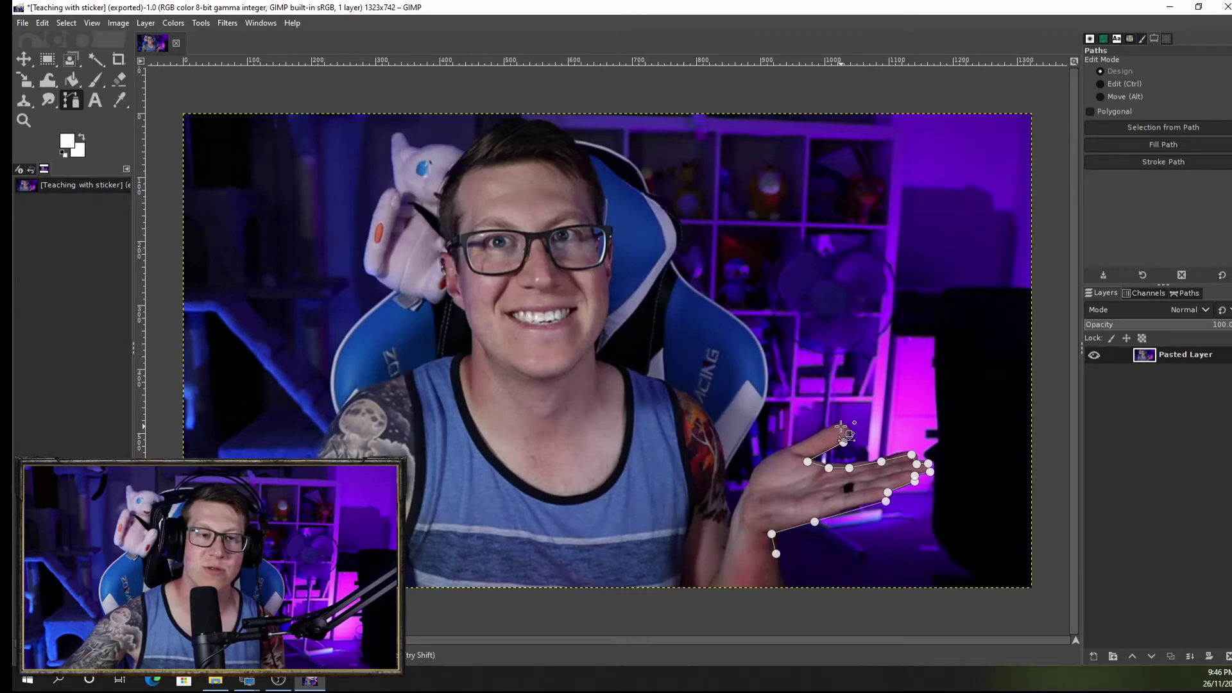
click(795, 448)
click(762, 460)
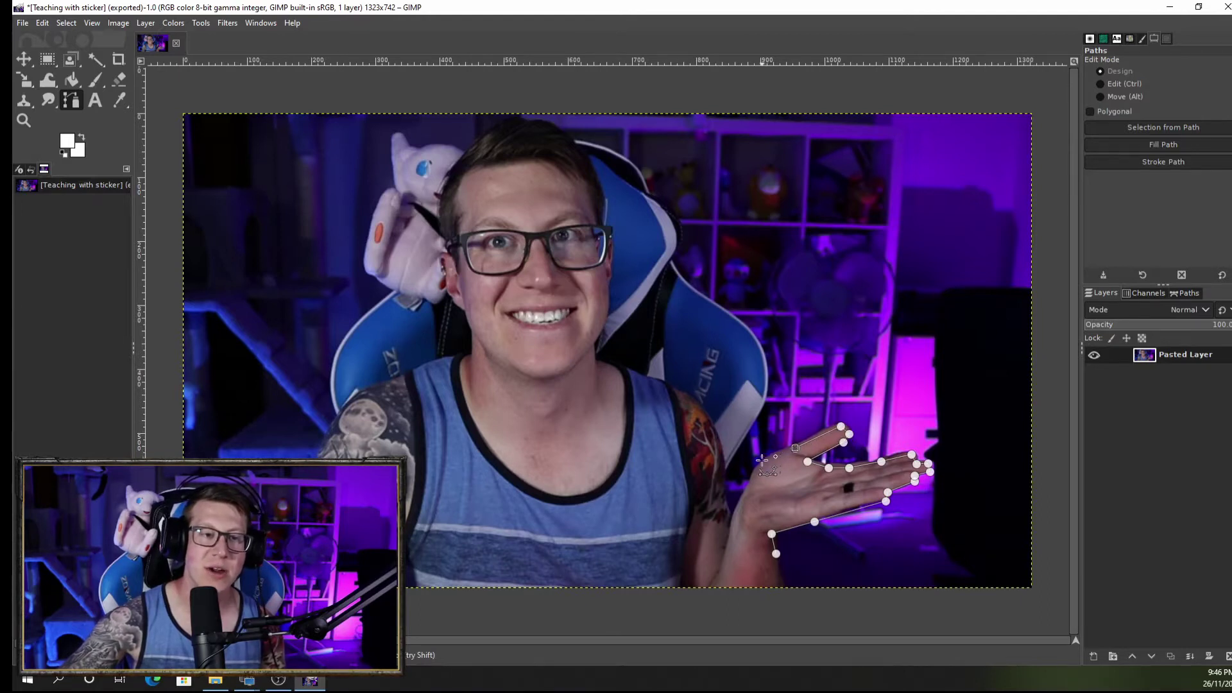
click(748, 486)
click(739, 502)
click(730, 535)
Continue the path up the arm, neck and side of the head
click(721, 471)
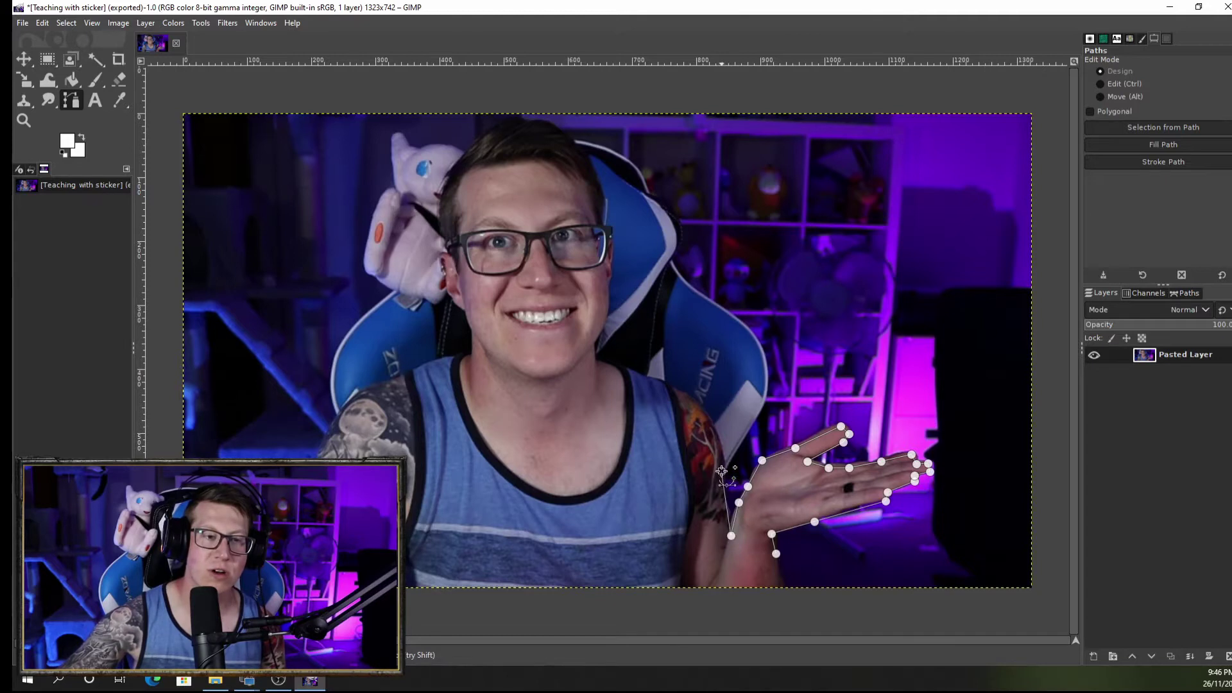
click(709, 415)
click(684, 394)
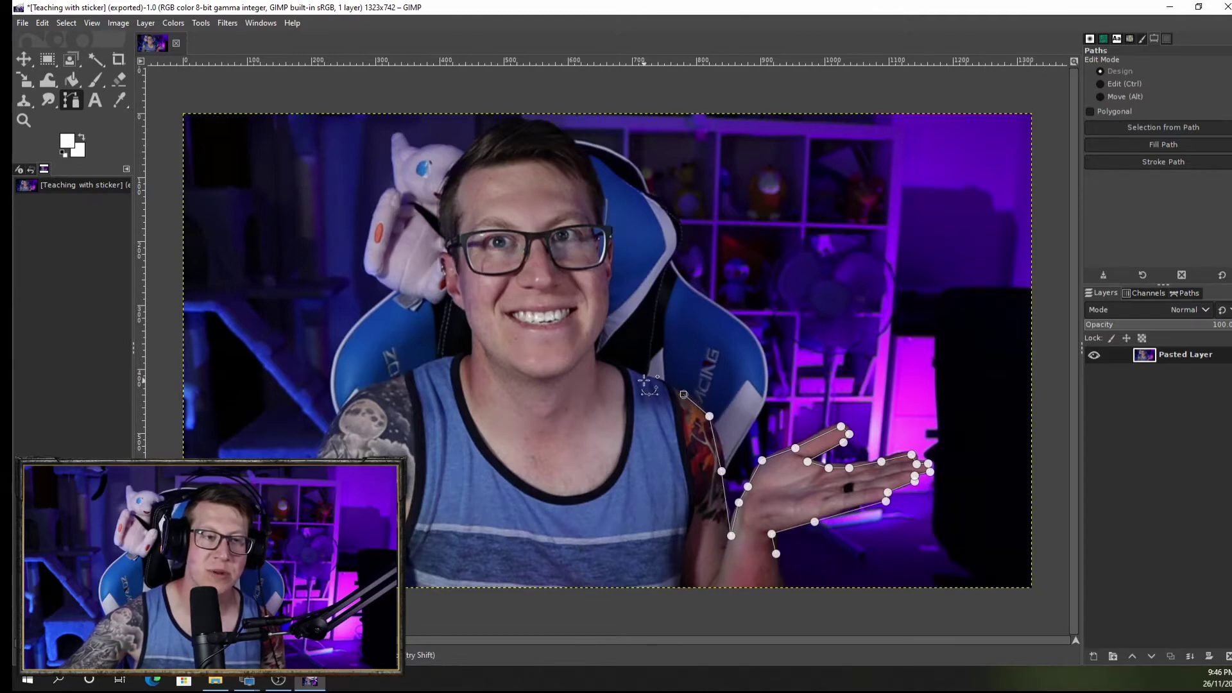
click(594, 366)
click(590, 347)
click(607, 310)
click(607, 281)
click(613, 274)
click(614, 229)
click(602, 227)
click(601, 216)
click(603, 203)
click(586, 152)
click(550, 124)
Trace over the head, down the face, jaw, shoulder and other arm, closing the path
click(493, 129)
click(459, 159)
click(442, 187)
click(443, 223)
click(439, 255)
click(451, 254)
click(449, 297)
click(467, 309)
click(472, 329)
click(470, 355)
click(424, 365)
click(383, 386)
click(345, 408)
click(321, 452)
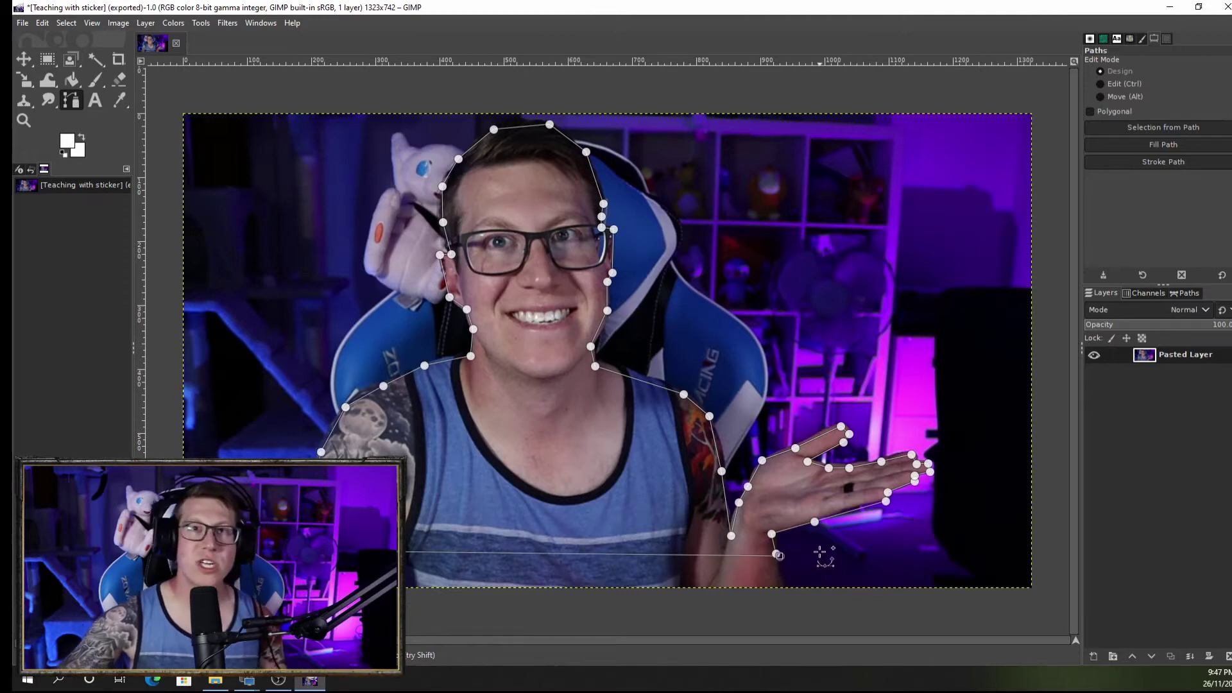
ctrl+click(778, 555)
Convert the path to a selection and add an anchor refining the shoulder beside the neck
key(Return)
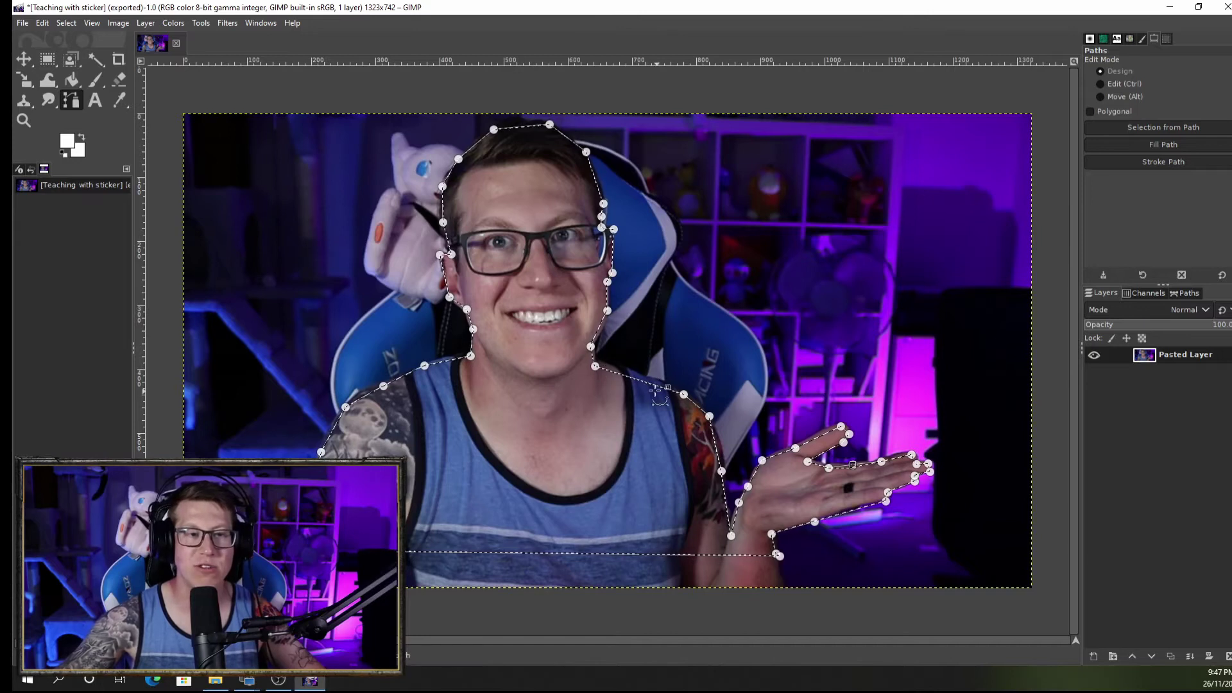
key(ctrl)
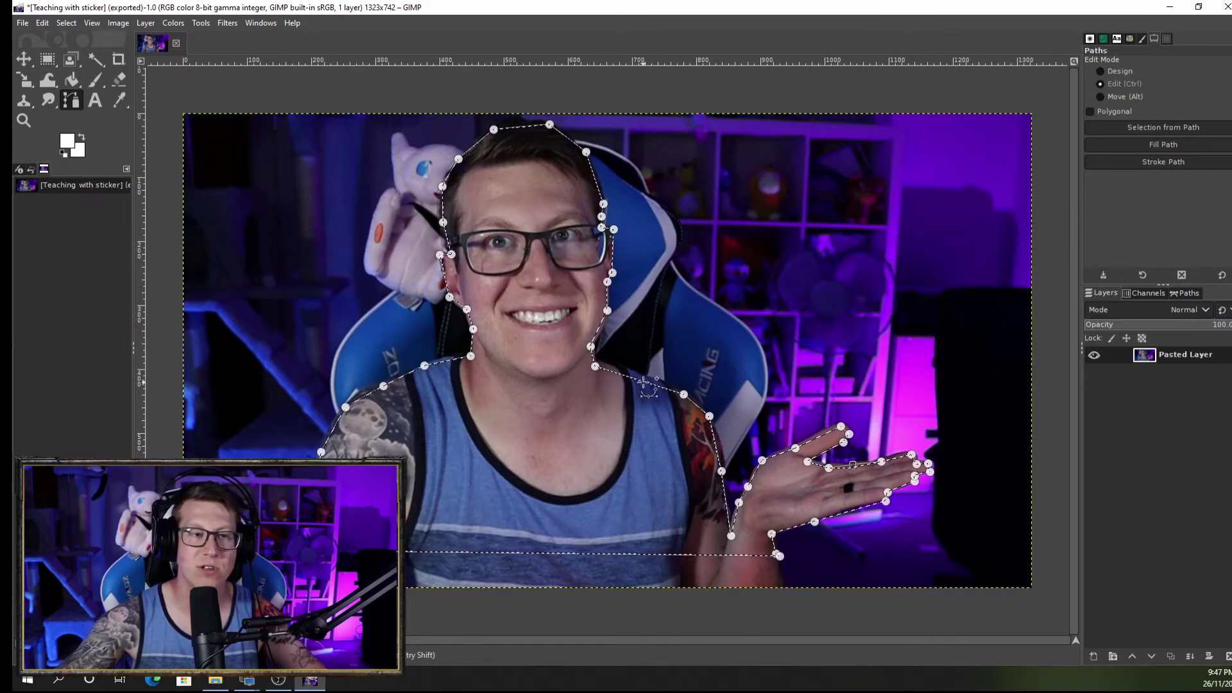
ctrl+click(650, 375)
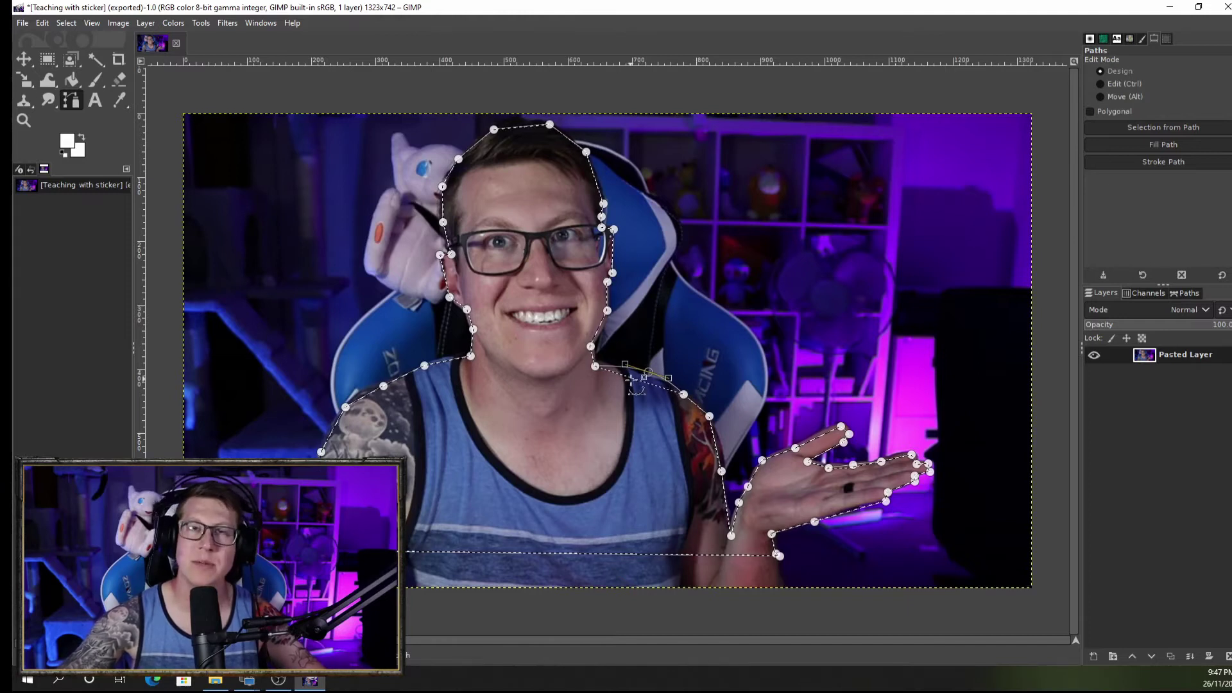
key(ctrl)
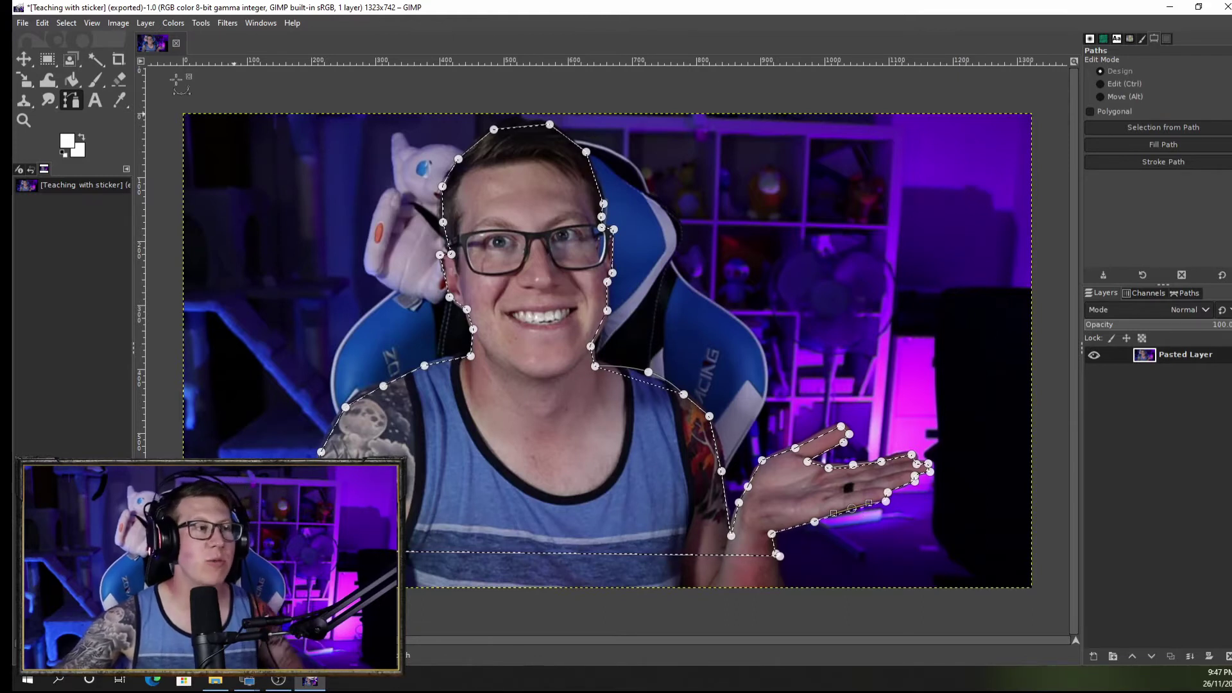
Apply a Select menu command and add an alpha channel to the layer
click(67, 28)
click(85, 76)
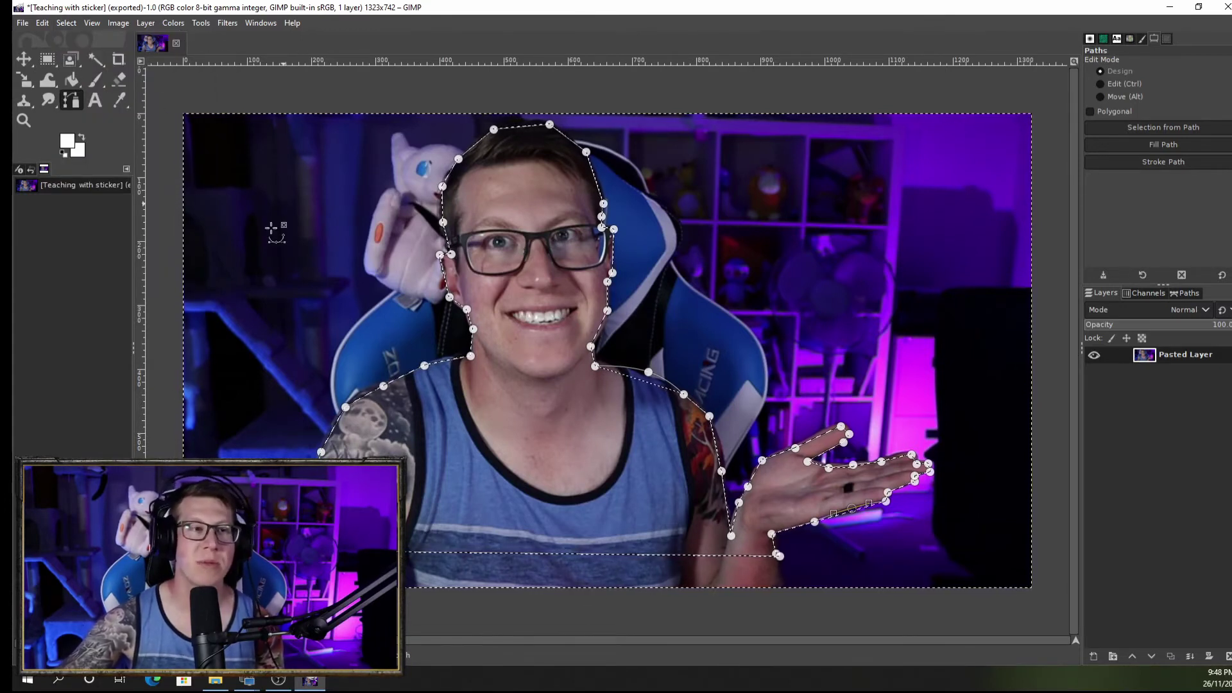
click(147, 23)
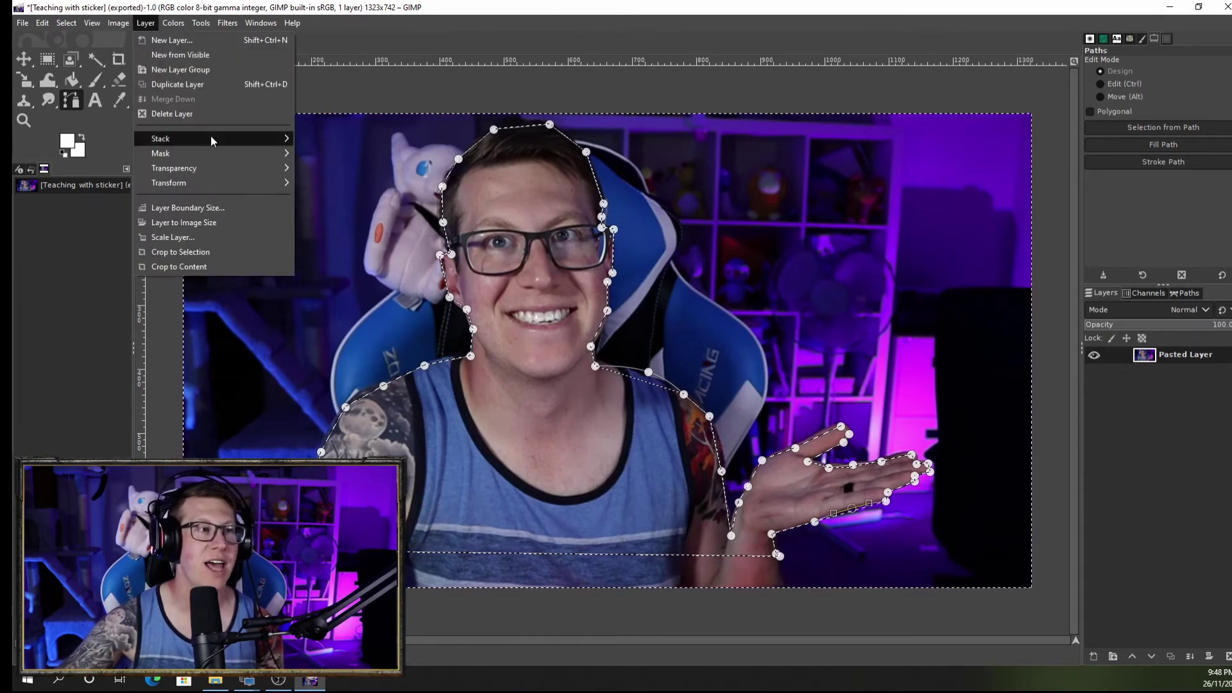
mouse_move(200, 172)
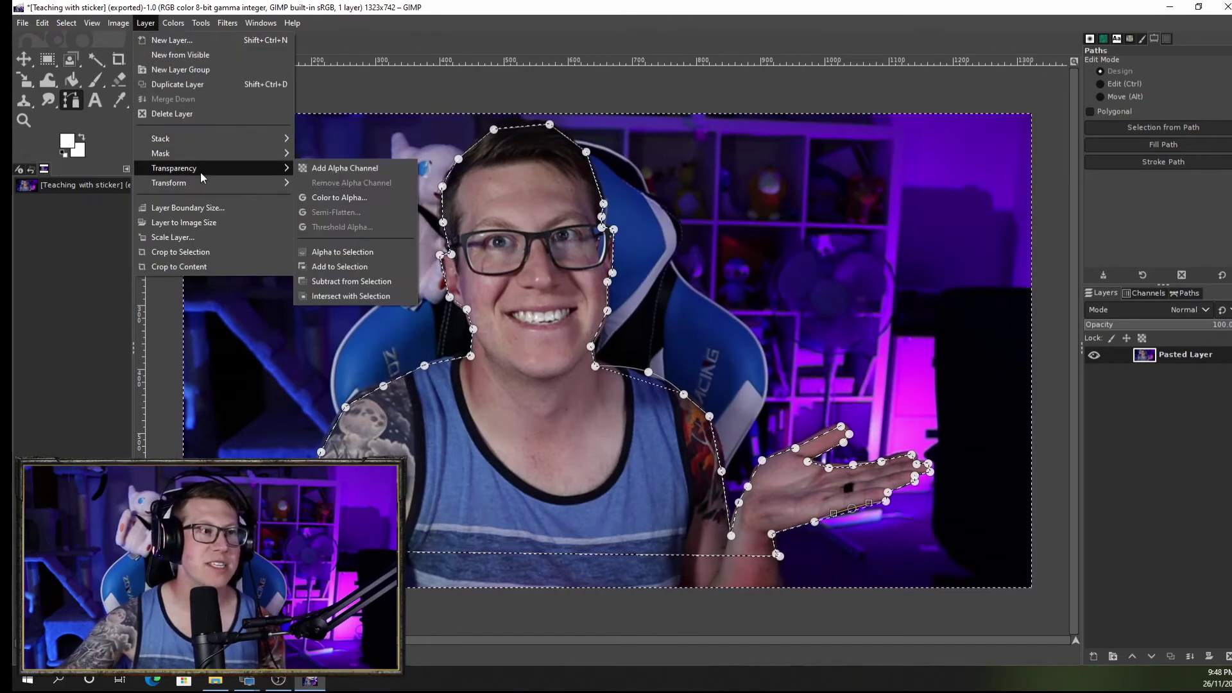
click(361, 168)
Apply Color to Alpha with white to make the background transparent
click(147, 23)
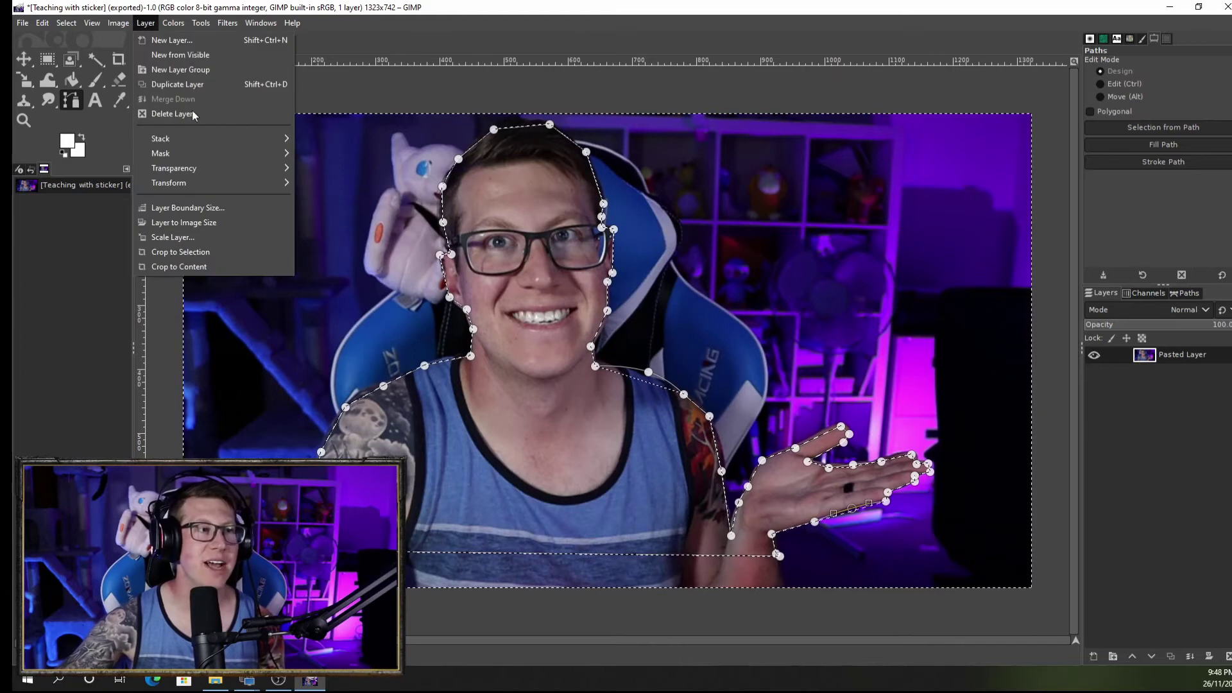
mouse_move(190, 169)
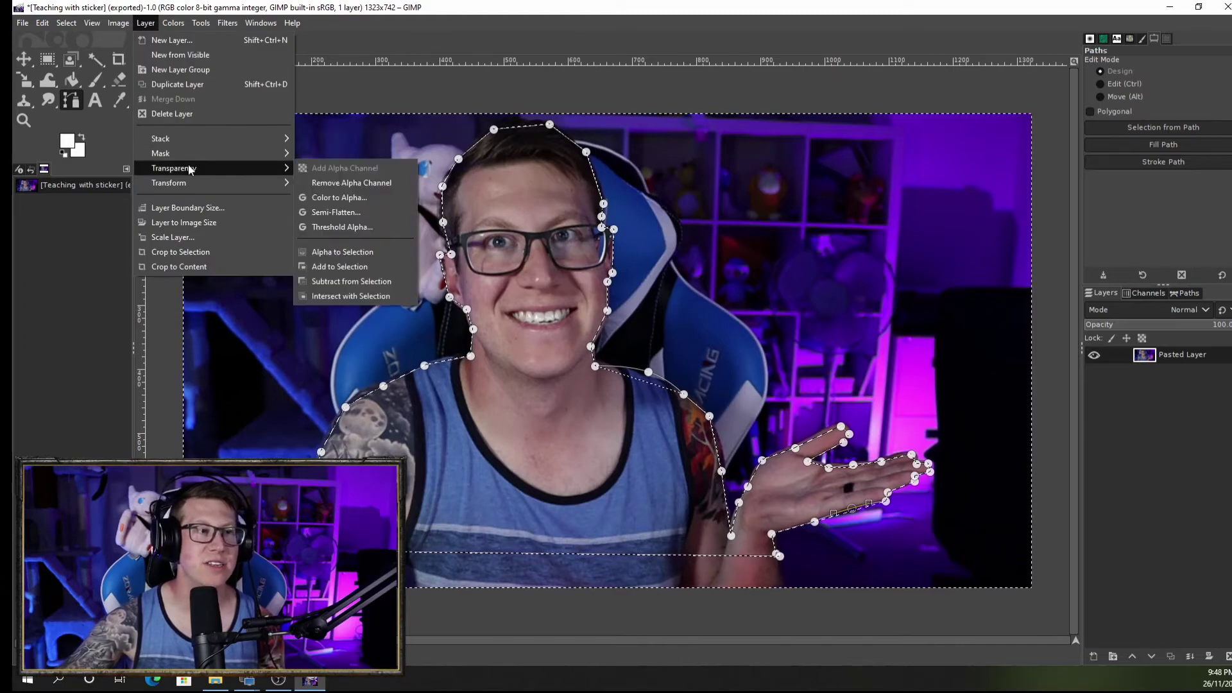
click(351, 200)
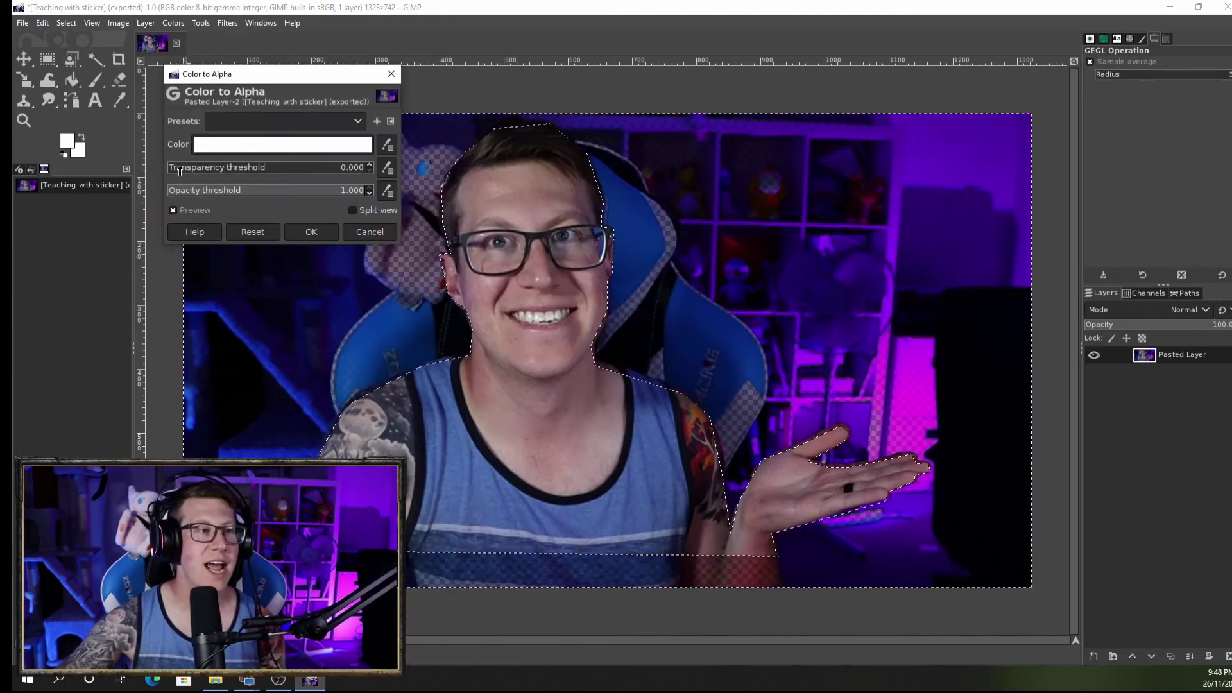
drag(350, 169, 371, 168)
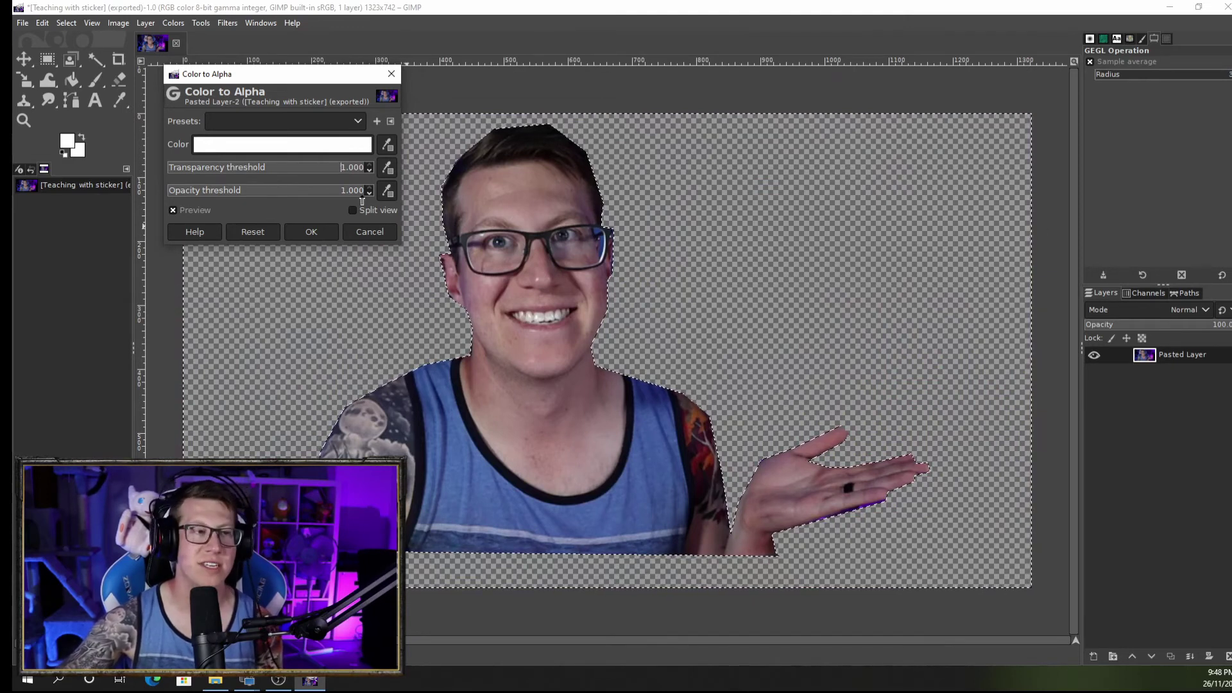
click(310, 233)
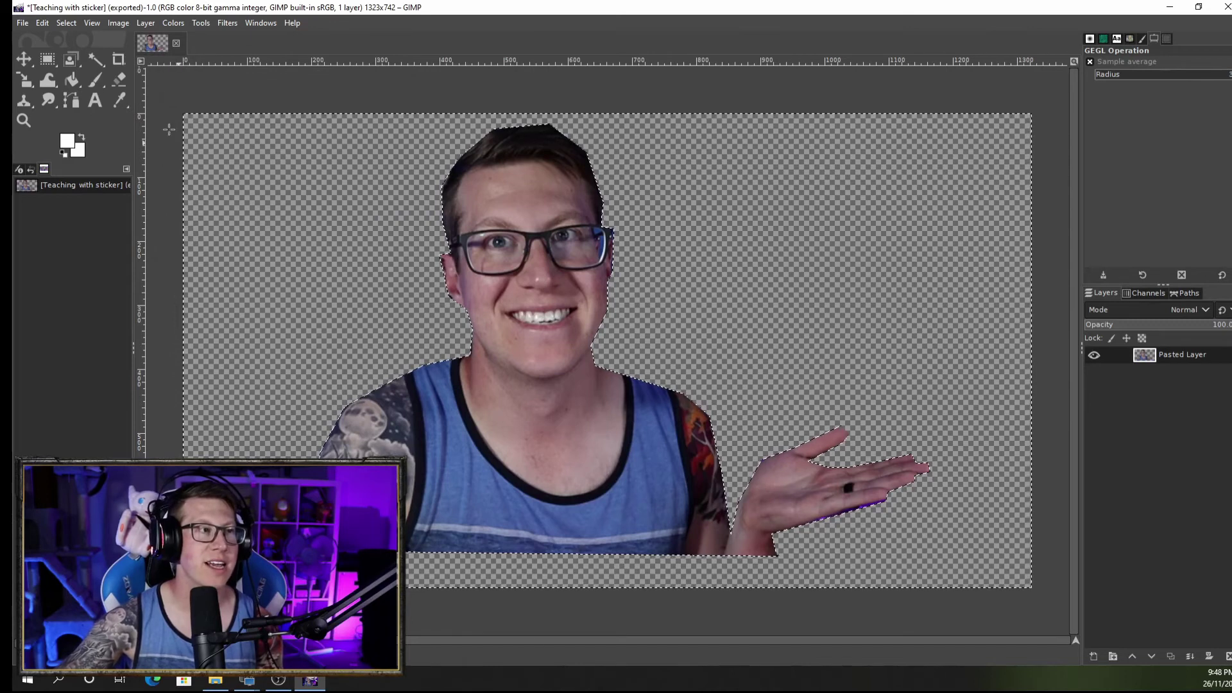
Invert the selection and add a new layer named 'third' beneath Pasted Layer
click(66, 23)
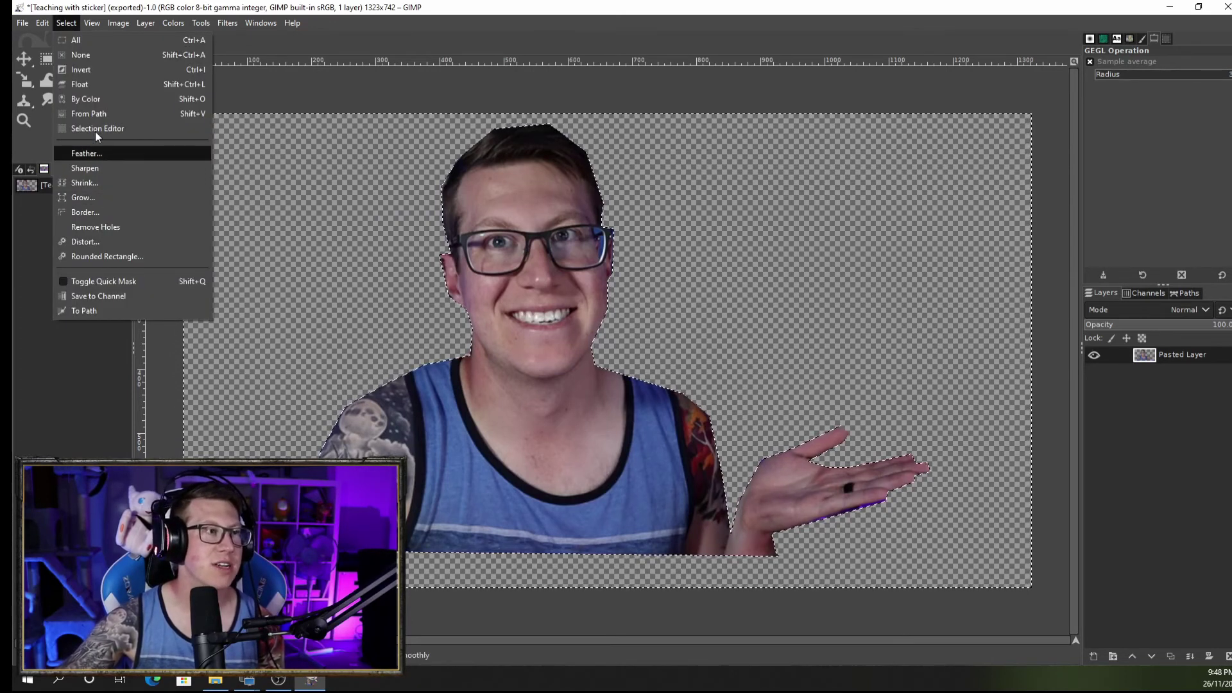
click(91, 68)
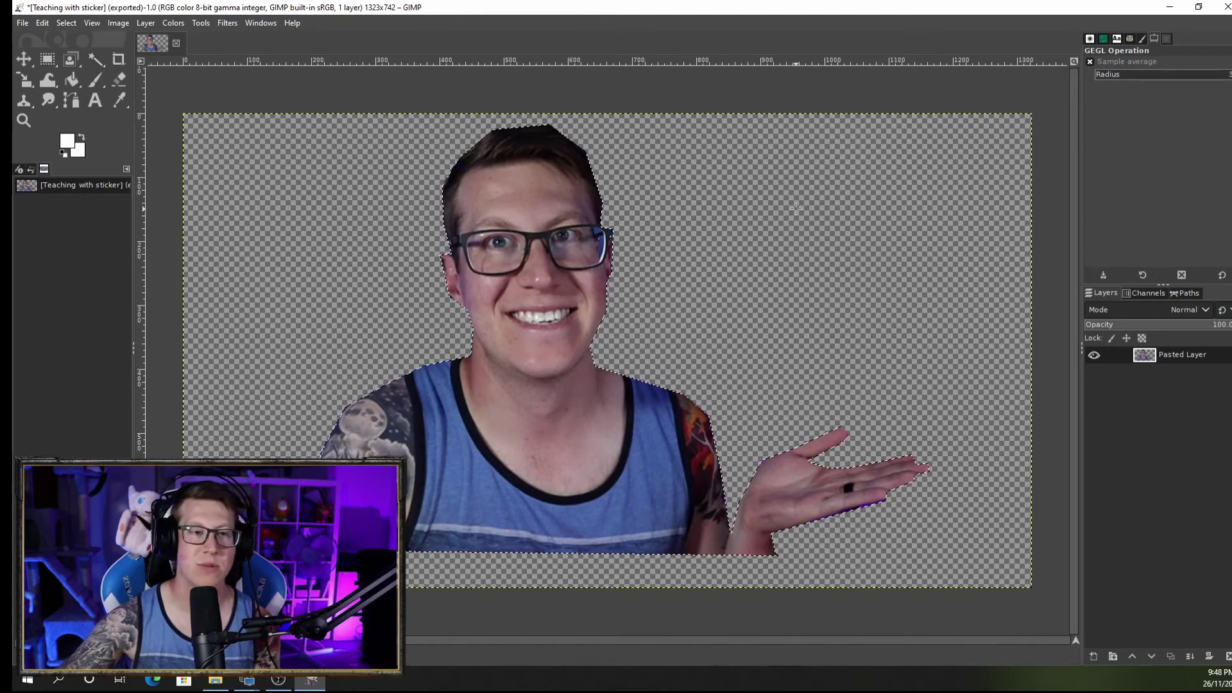
right_click(1147, 418)
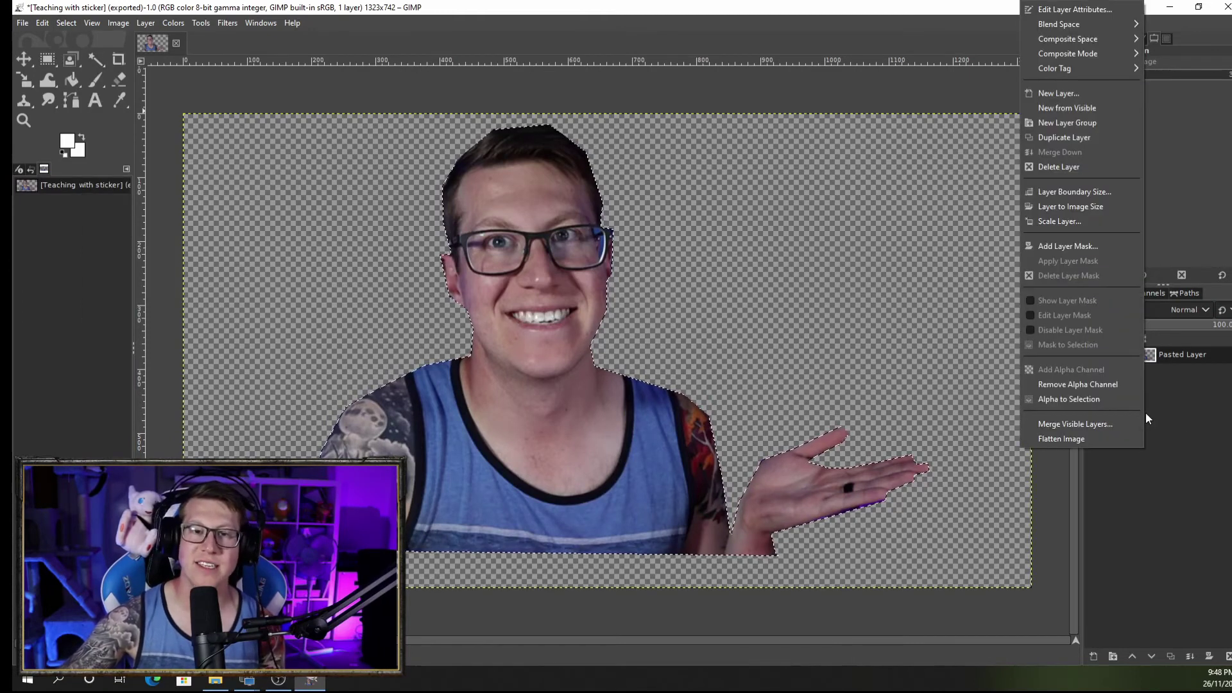
click(1071, 95)
click(1134, 307)
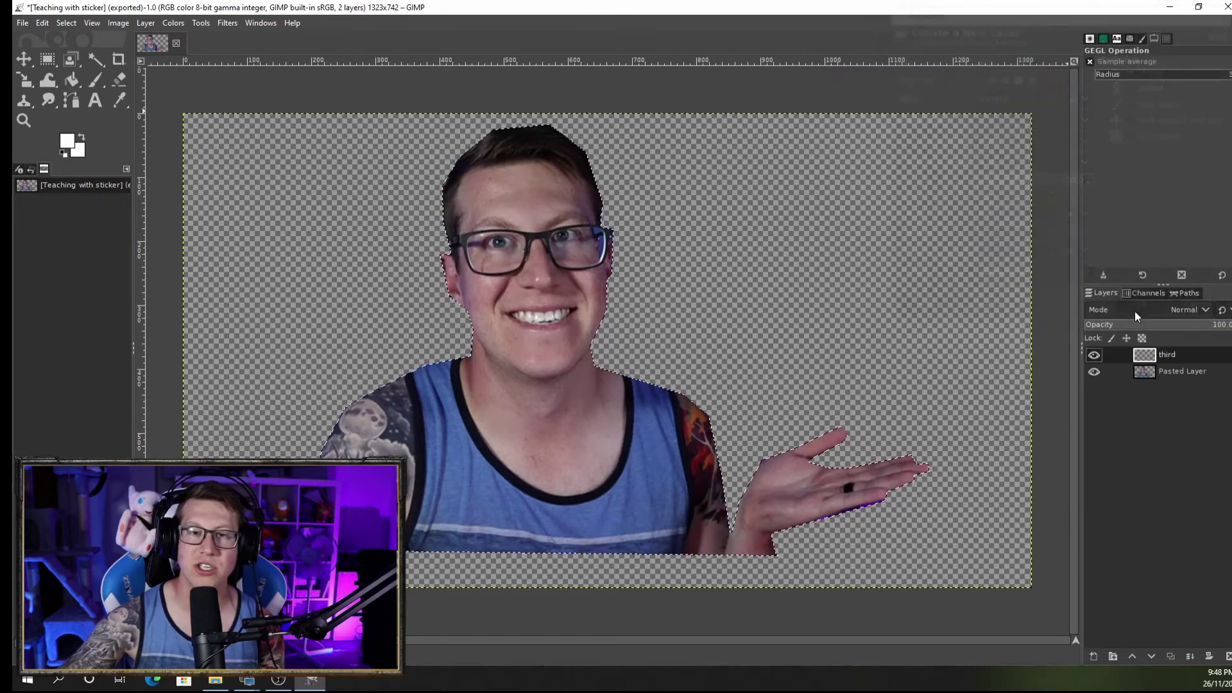
drag(1145, 356, 1152, 385)
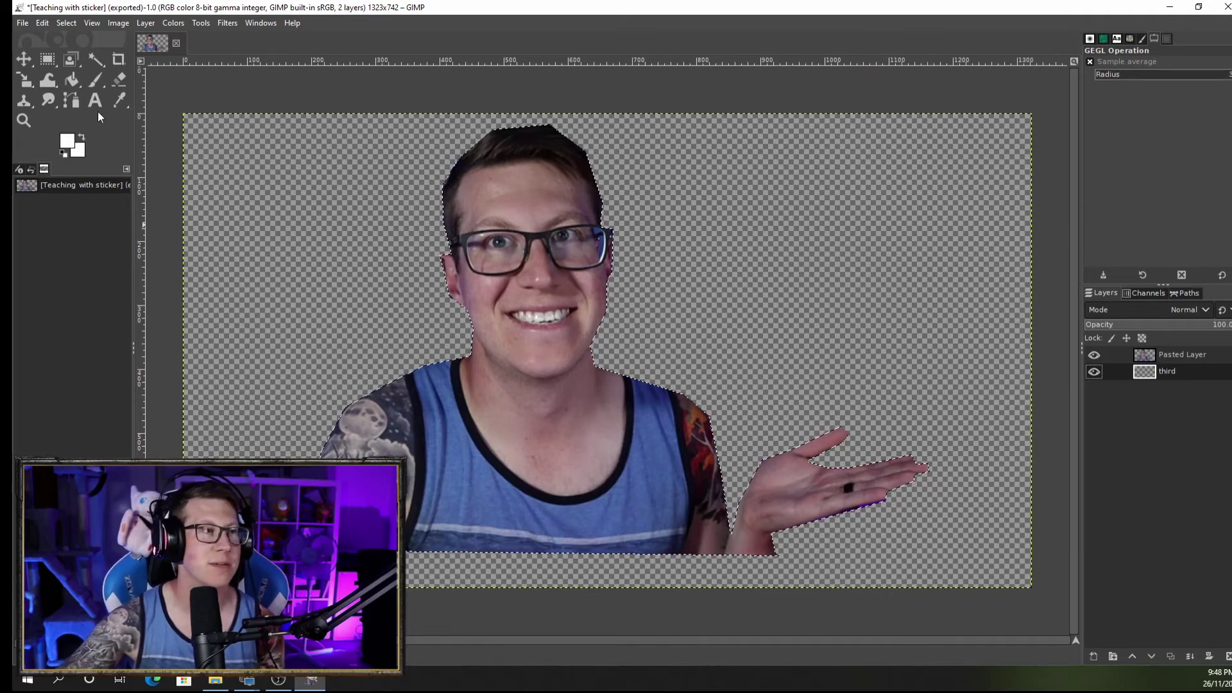
Grow the selection by 12 px and fill it with the white background colour
click(64, 23)
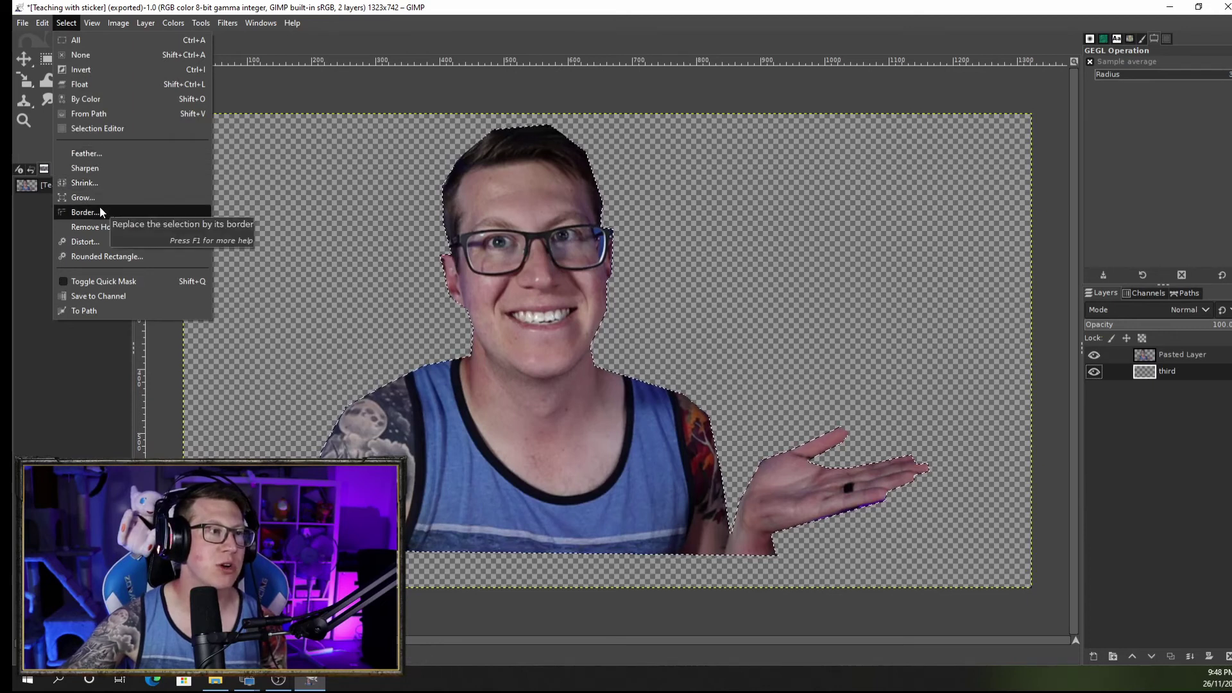
click(82, 198)
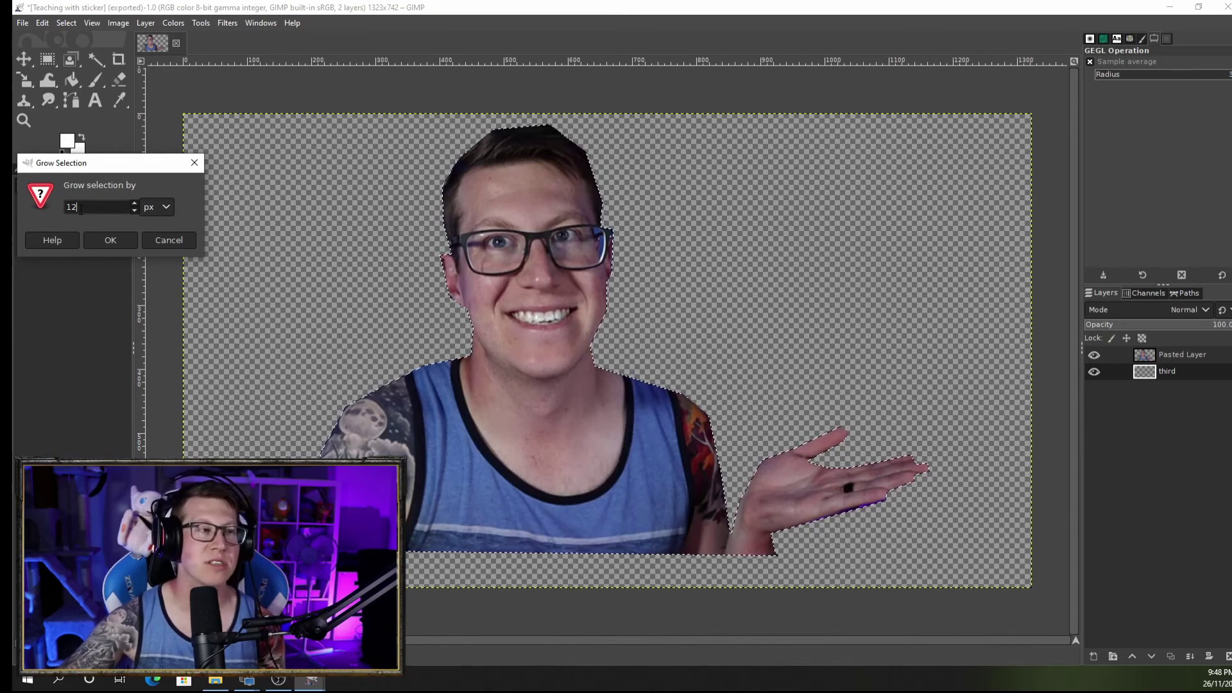
click(110, 241)
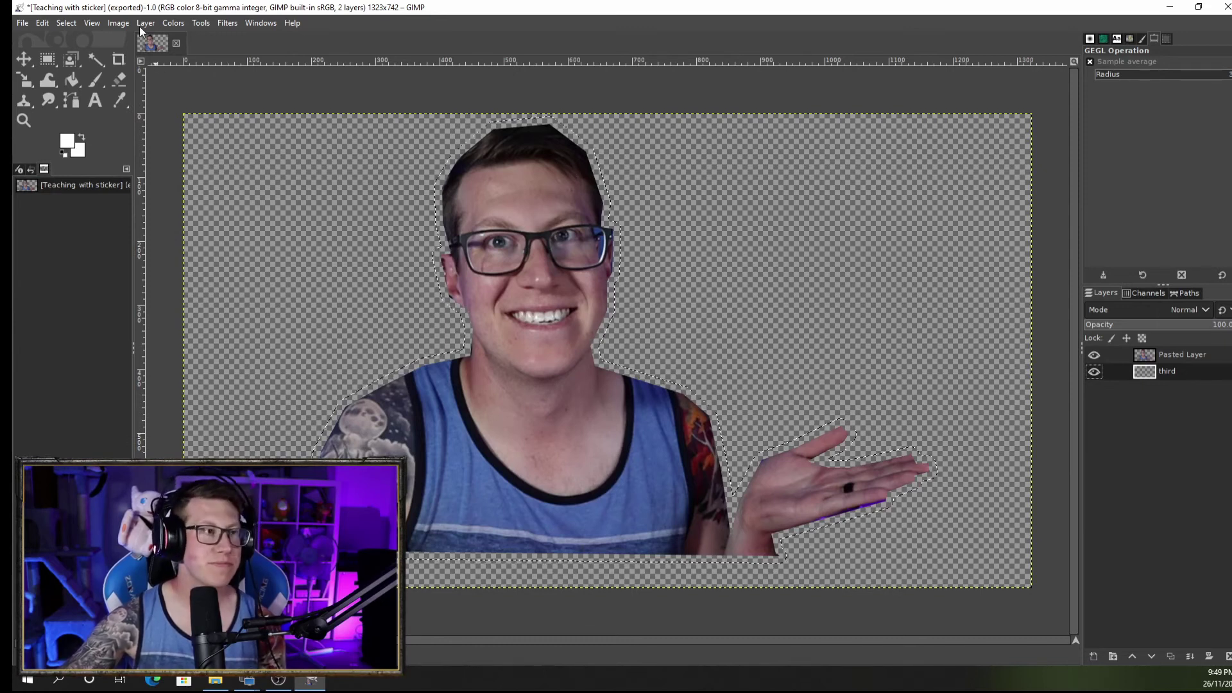
click(43, 23)
click(94, 266)
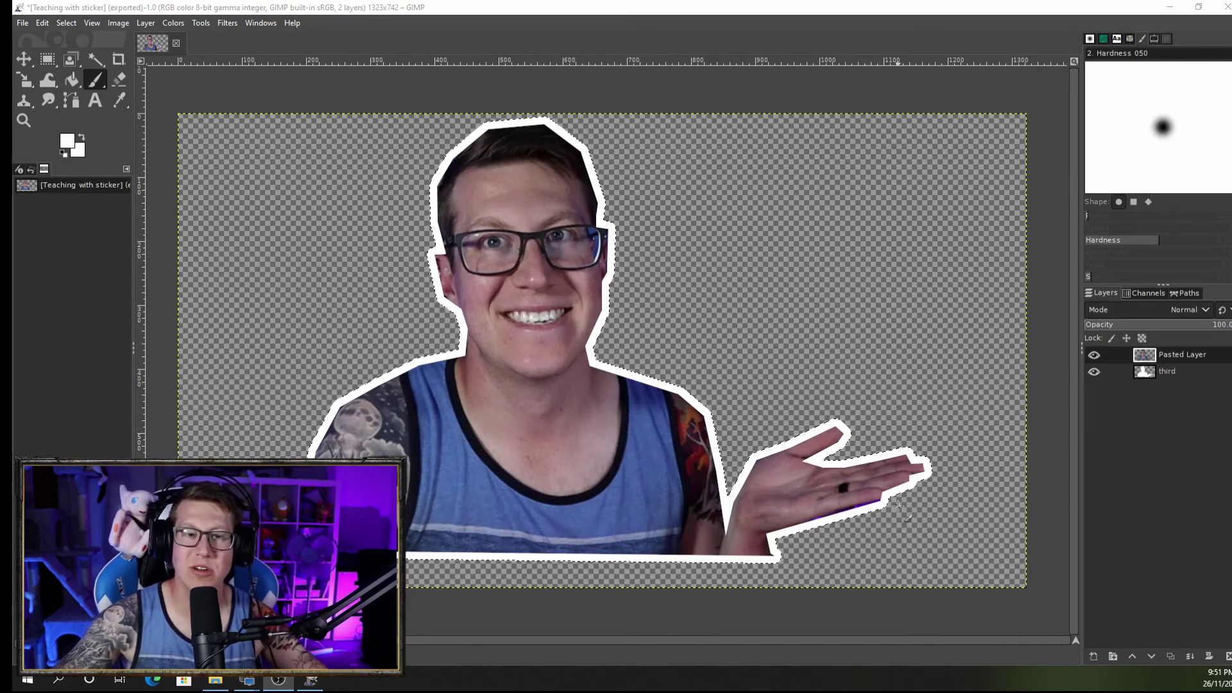
Paint white over the purple fringe under the outstretched hand while zoomed in
scroll(876, 507, up, 4)
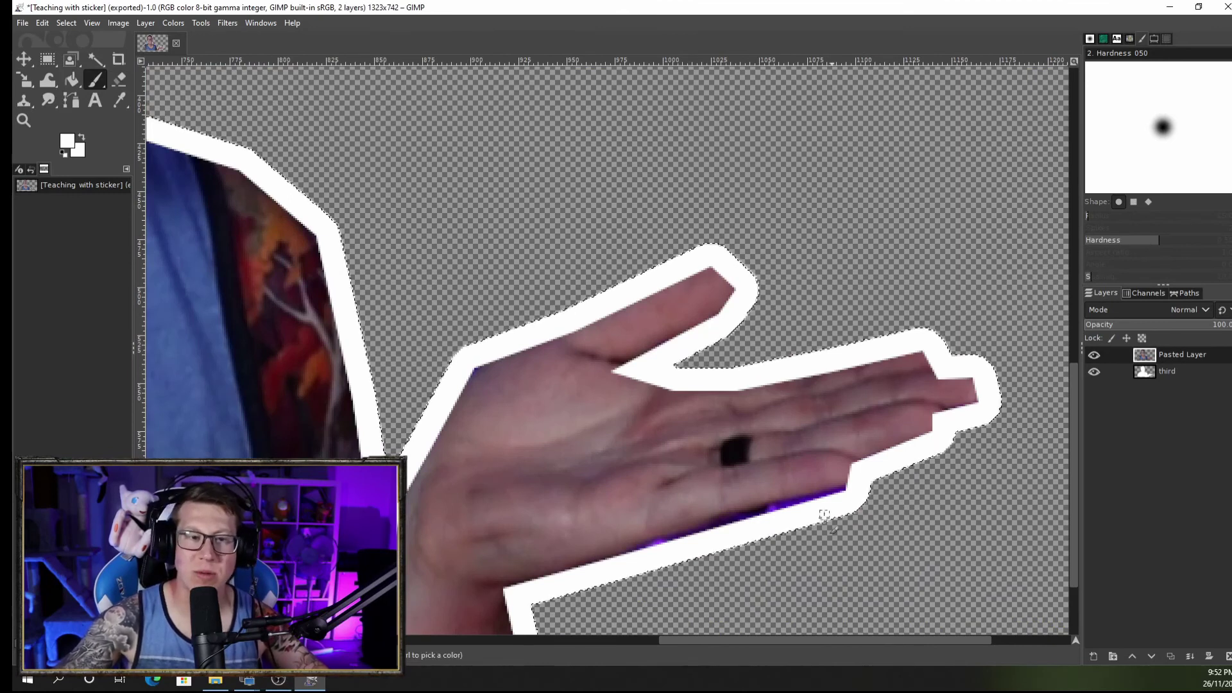
scroll(892, 442, up, 1)
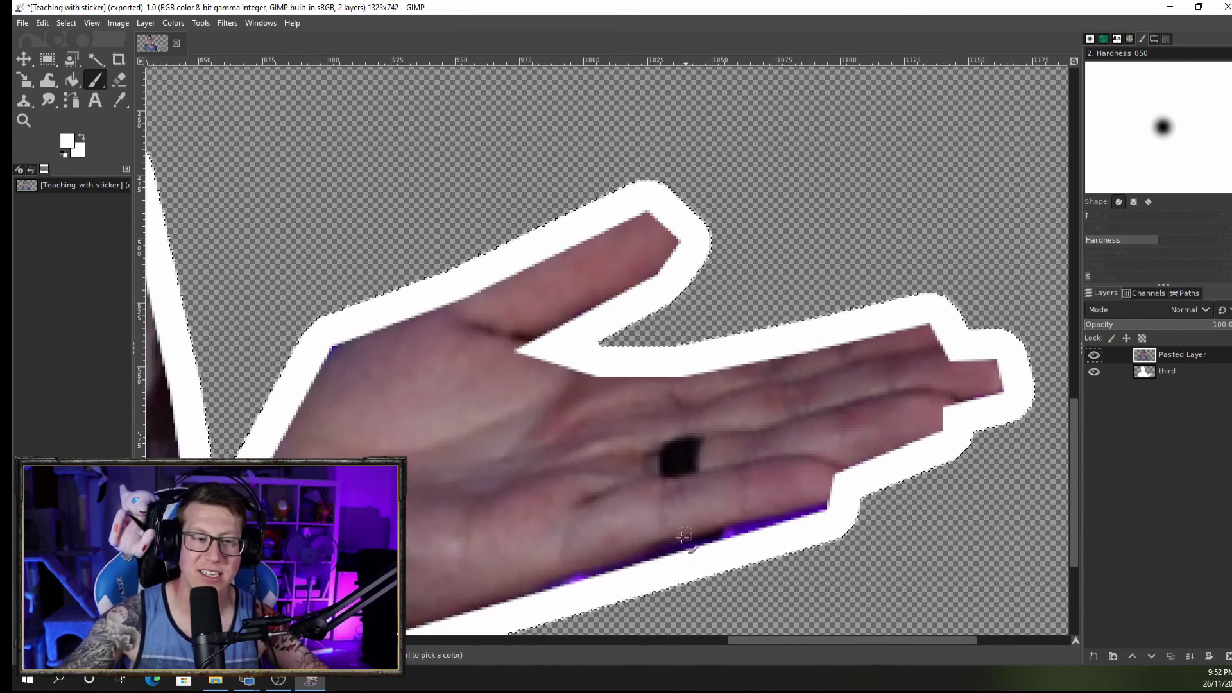
scroll(665, 544, up, 2)
scroll(764, 400, down, 1)
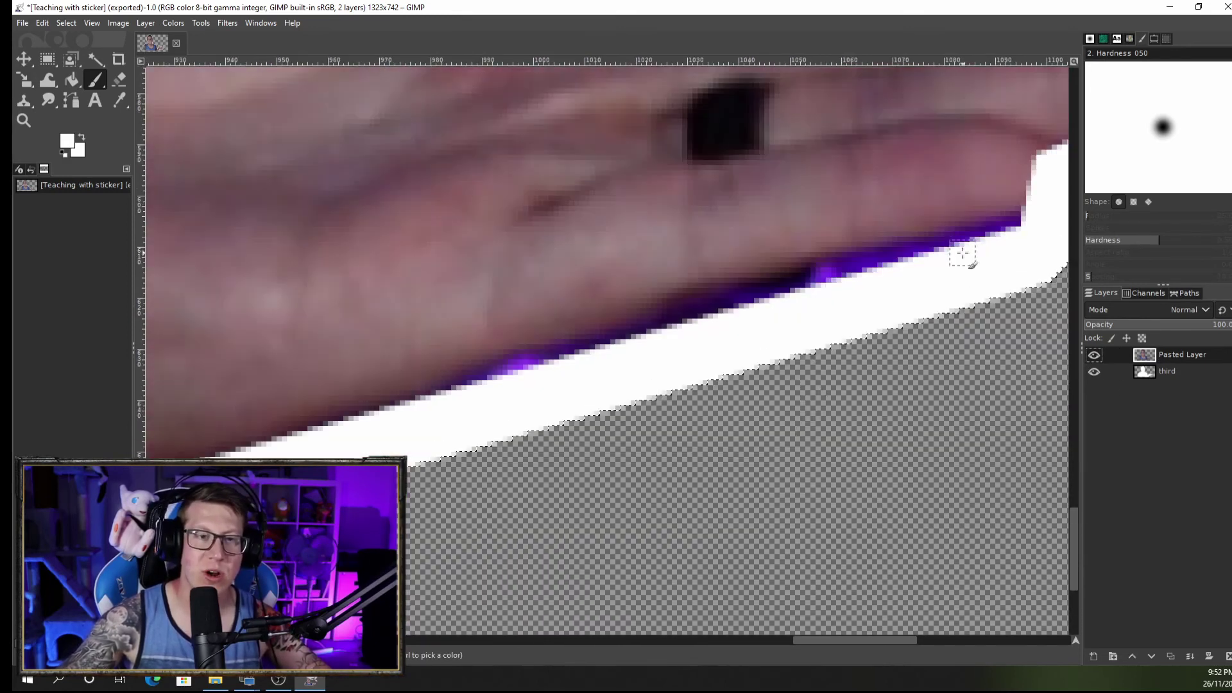
mouse_move(1018, 234)
mouse_down()
mouse_move(866, 263)
mouse_move(482, 379)
mouse_up()
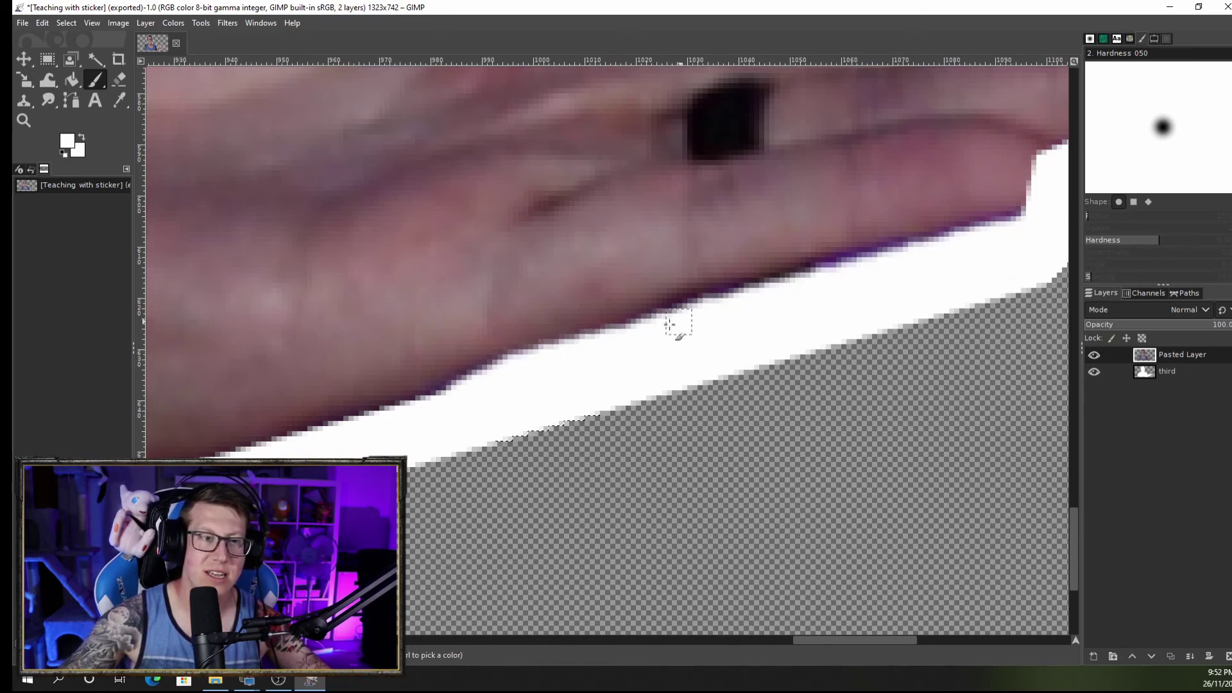
scroll(635, 396, down, 6)
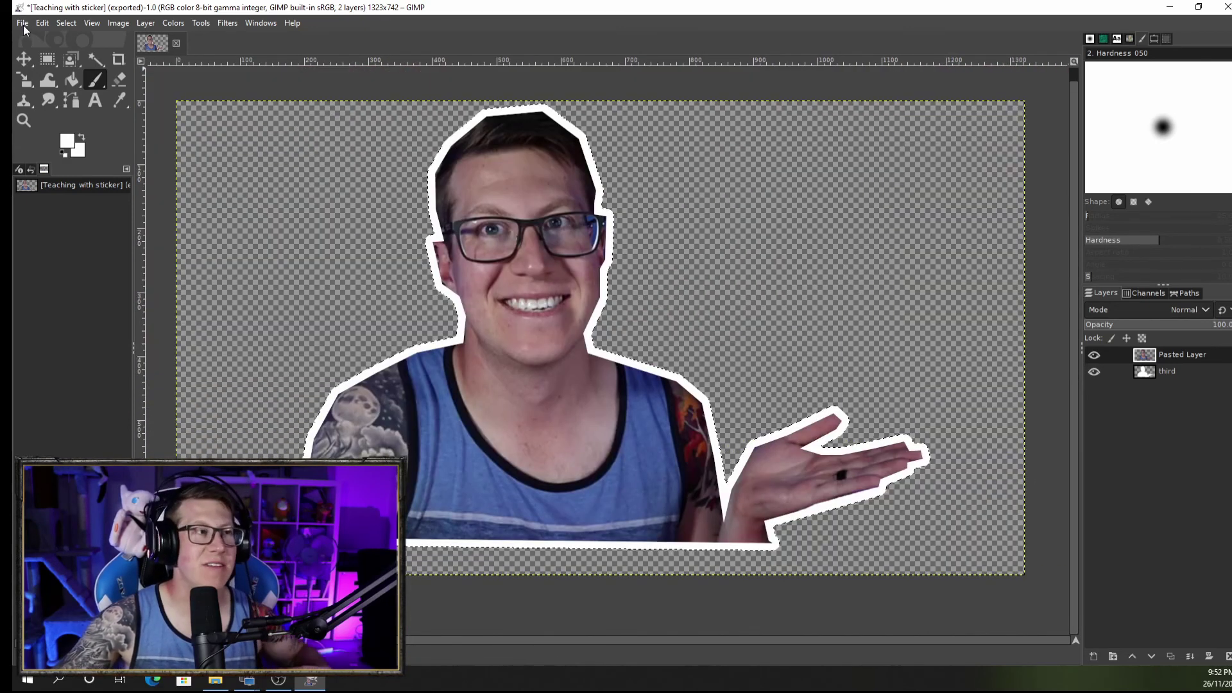
Export the image as 'Teaching with sticker.png' with default PNG options
click(23, 25)
click(87, 225)
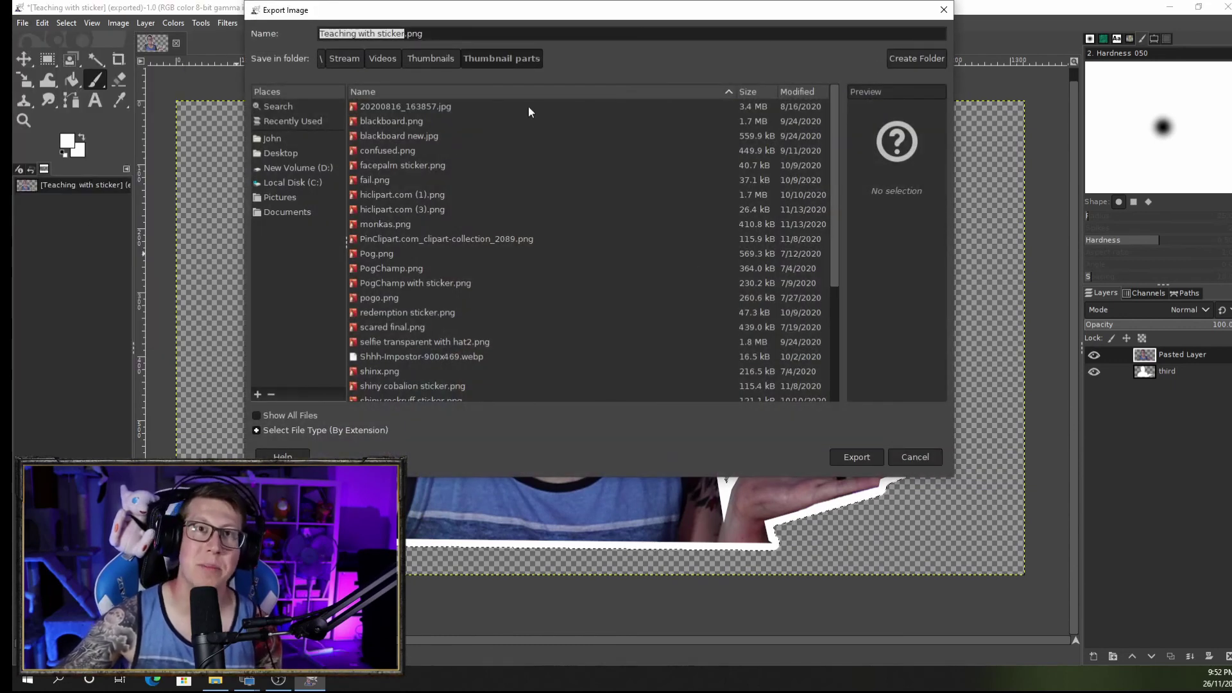
key(Return)
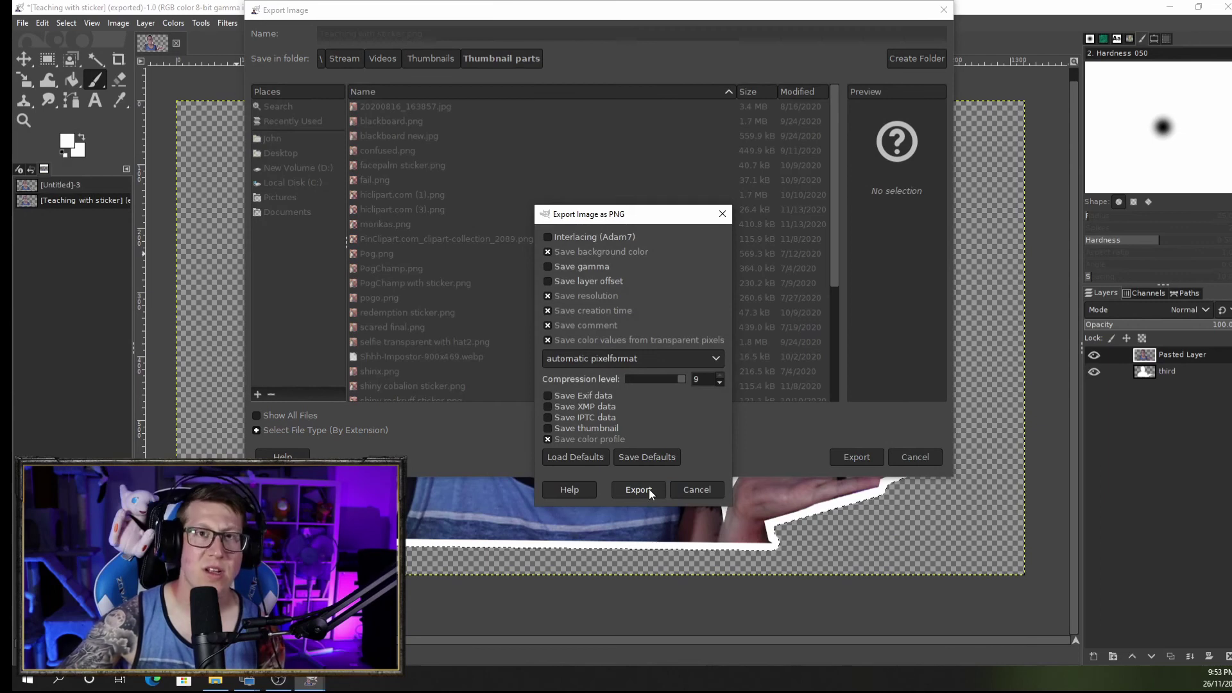
click(648, 488)
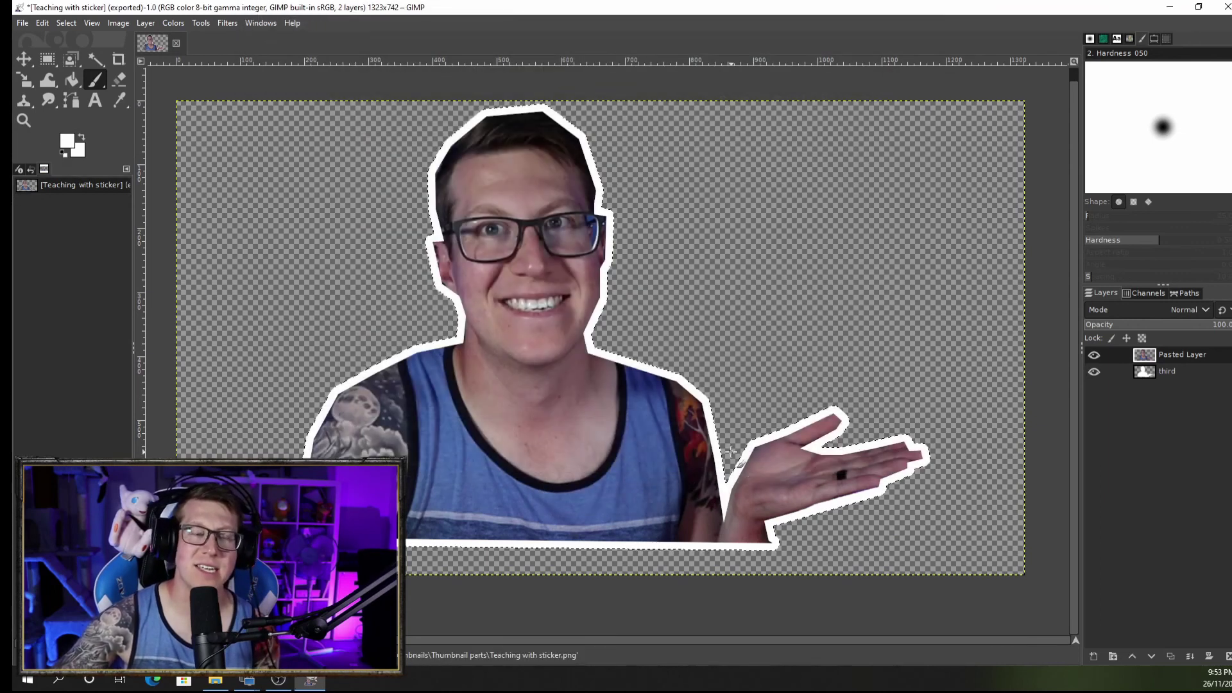